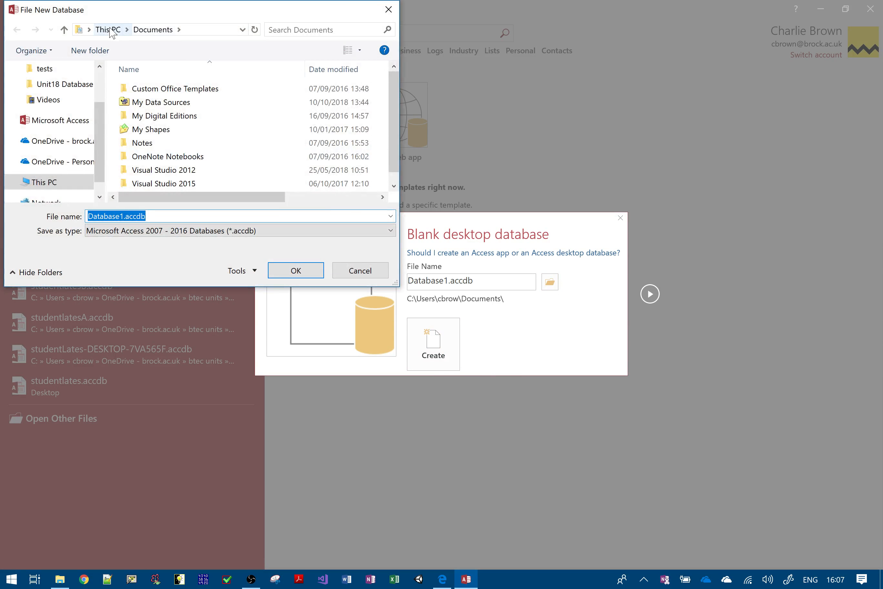
Create the blank desktop database Database1.accdb in the Desktop folder and close its default empty table.
left_click(110, 29)
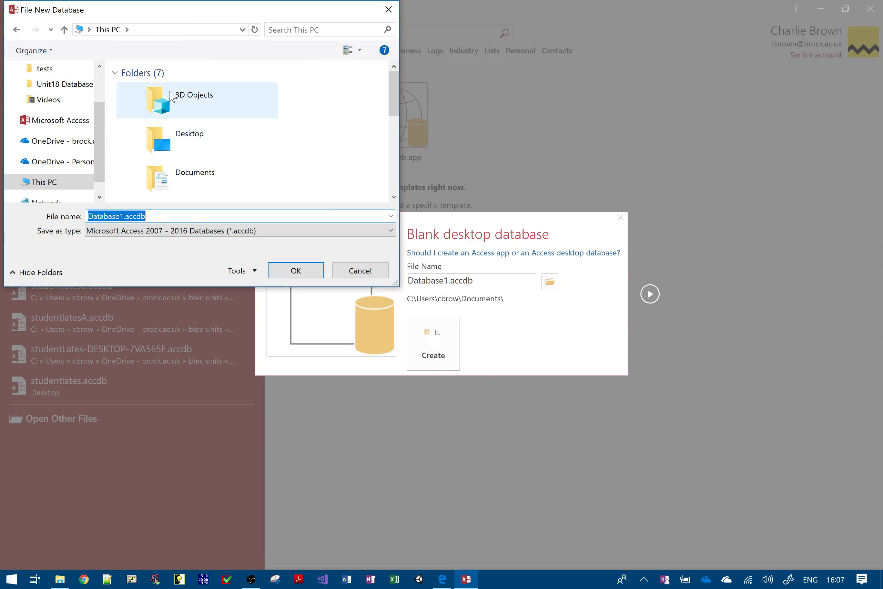
double_click(176, 144)
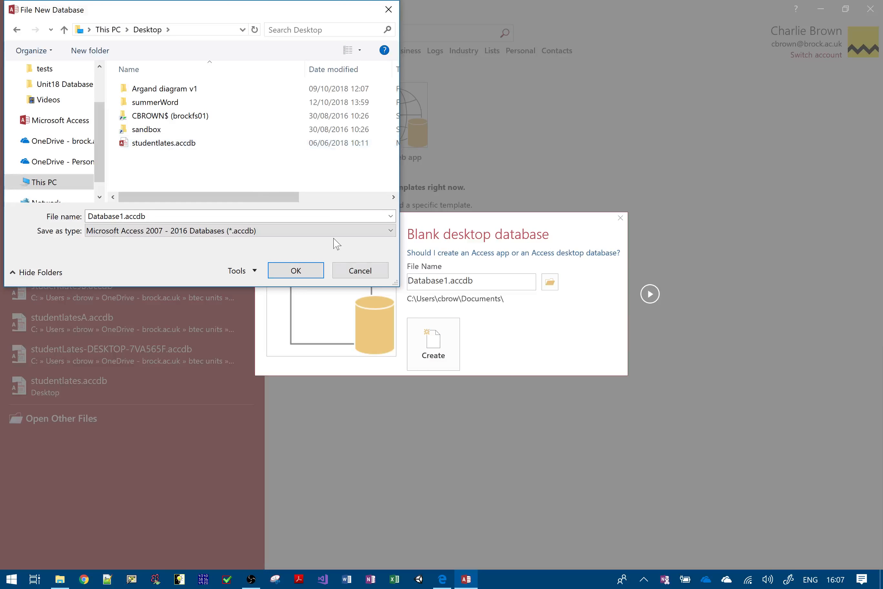
left_click(296, 270)
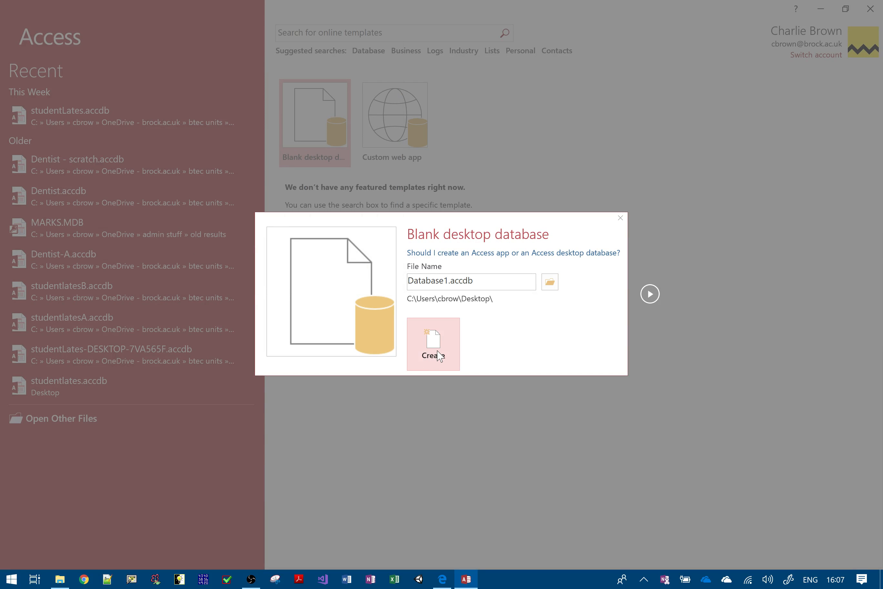
left_click(438, 355)
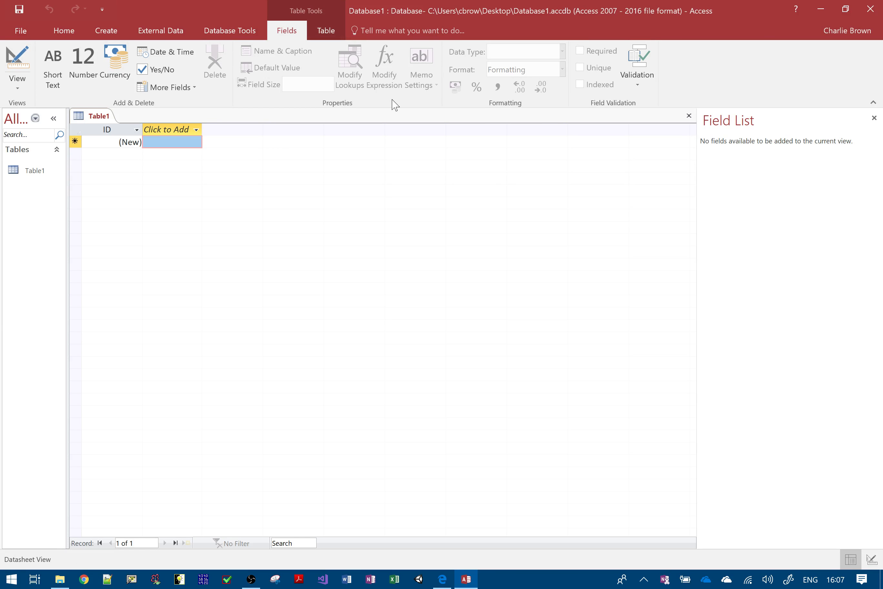
left_click(688, 115)
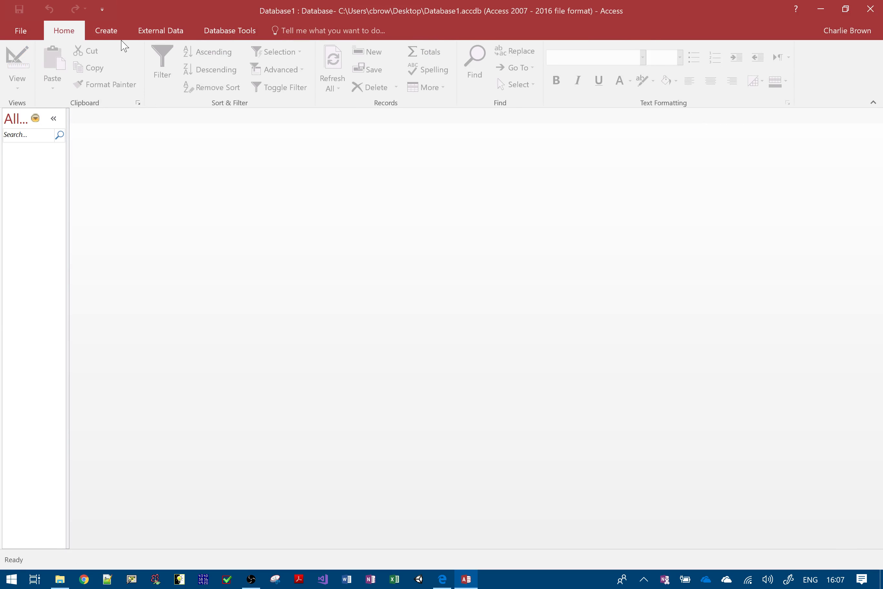
Start a new table in Design view and add a planeid field with the AutoNumber data type.
left_click(110, 31)
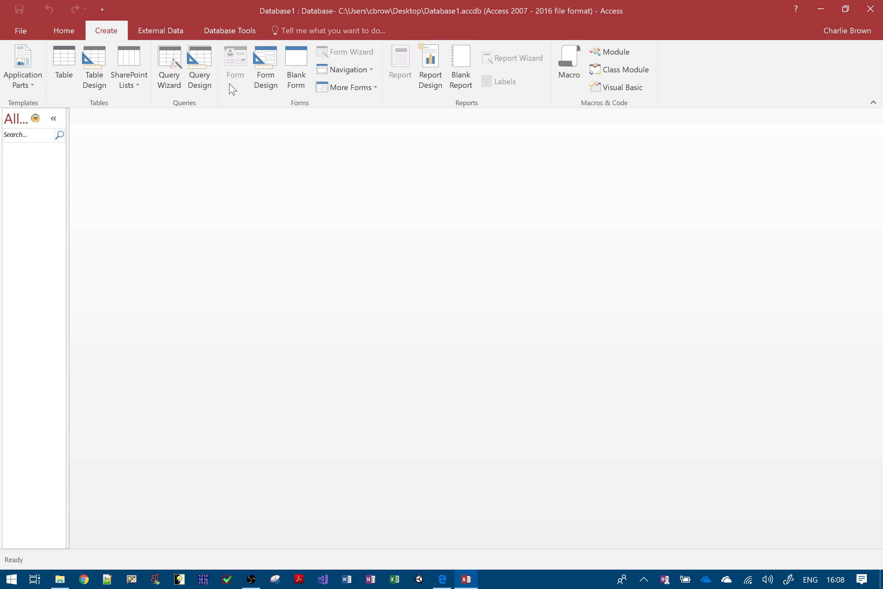
left_click(94, 62)
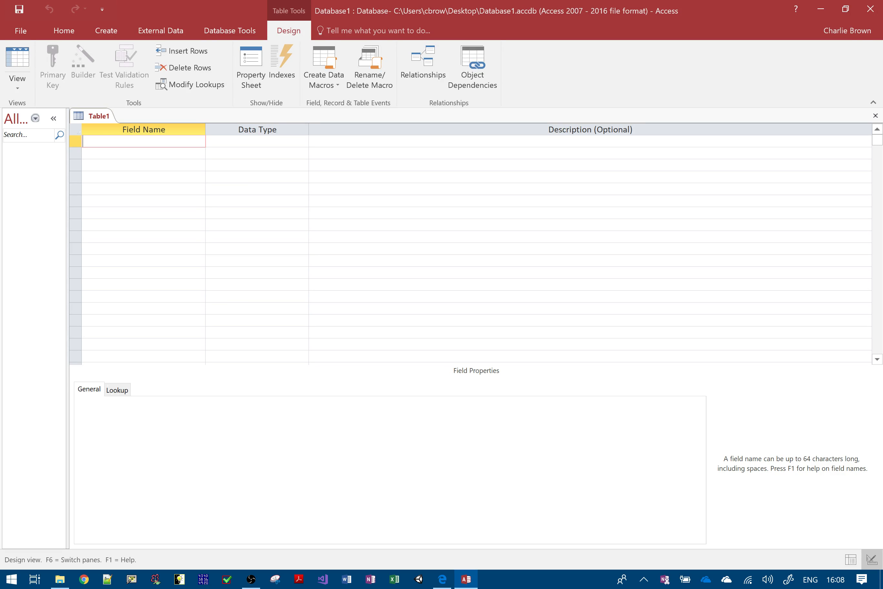
type("planeid")
key("Tab")
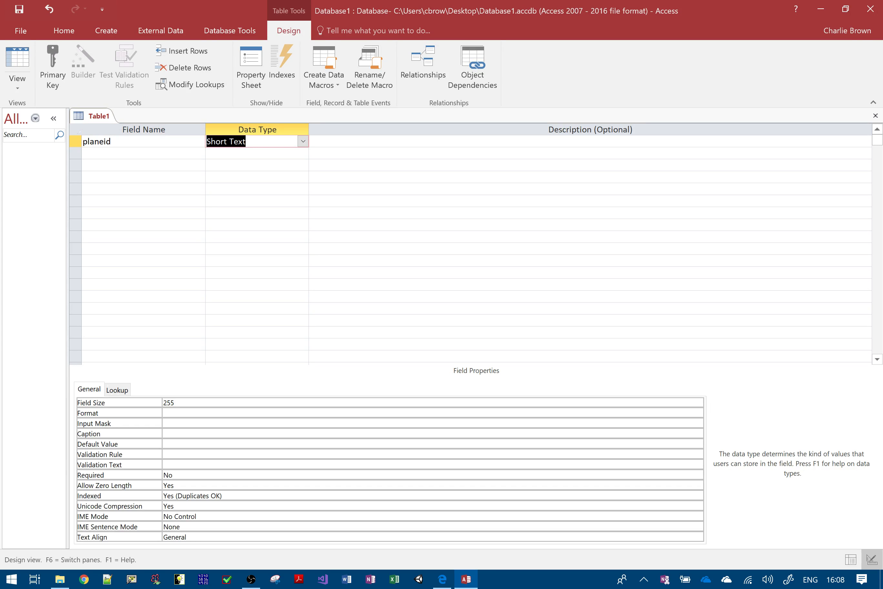
type("a")
key("Tab")
key("Tab")
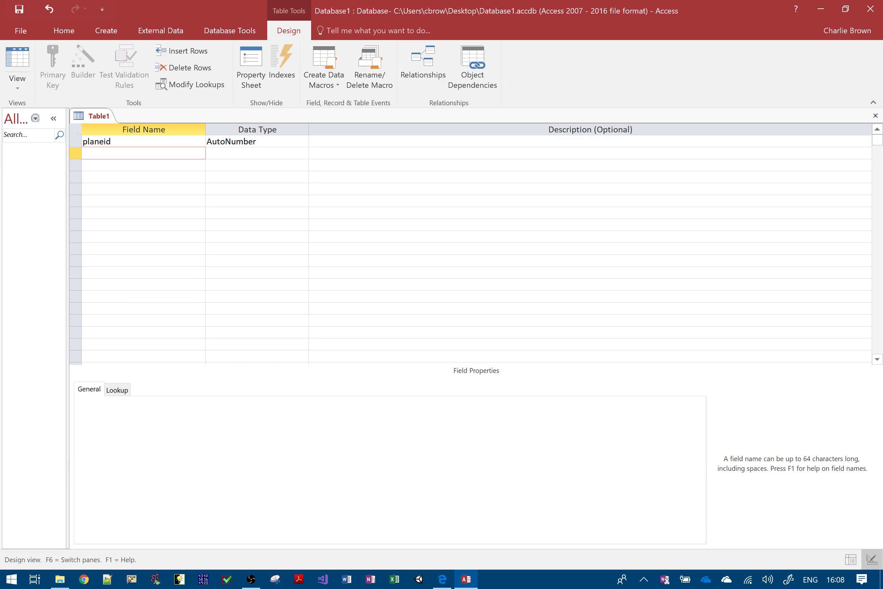
Add a nameOFPlane field below planeid with the Short Text data type.
type("nameOF")
type("Plane")
key("Tab")
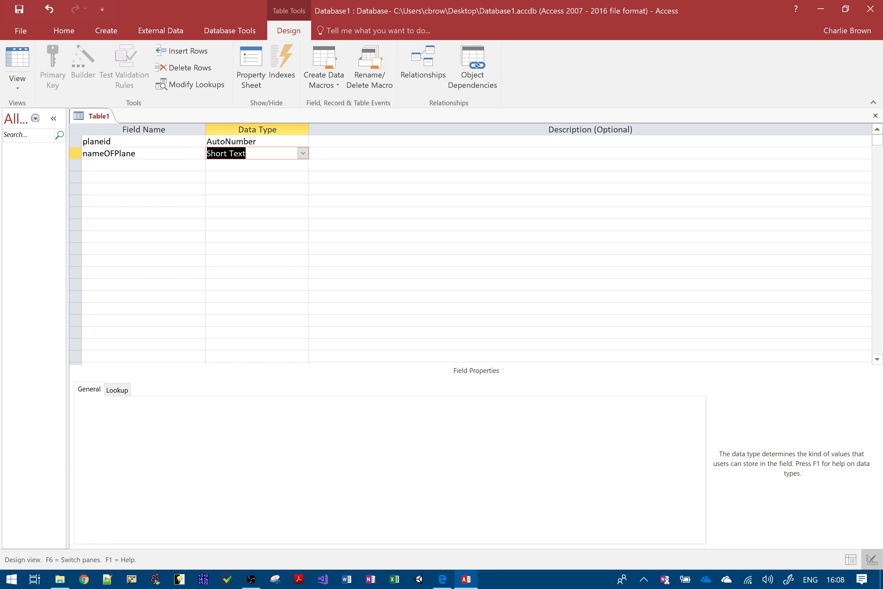
key("Down")
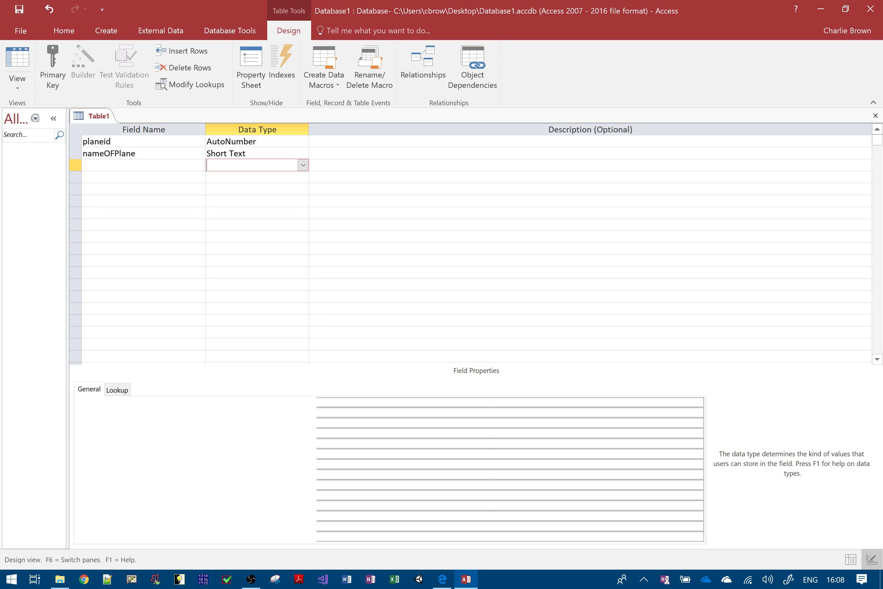
Add a dateIntroduced field below nameOFPlane with the Date/Time data type.
key("Left")
type("date")
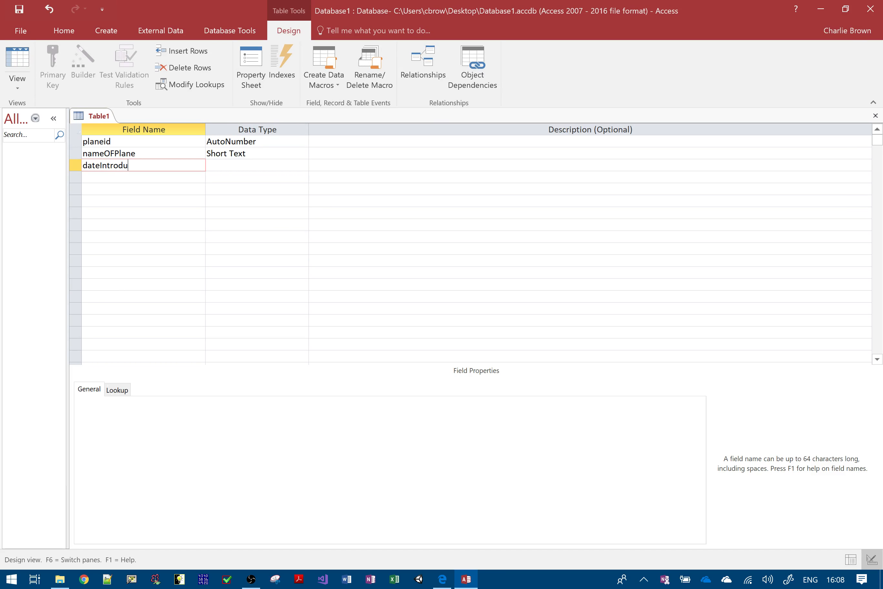
key("Tab")
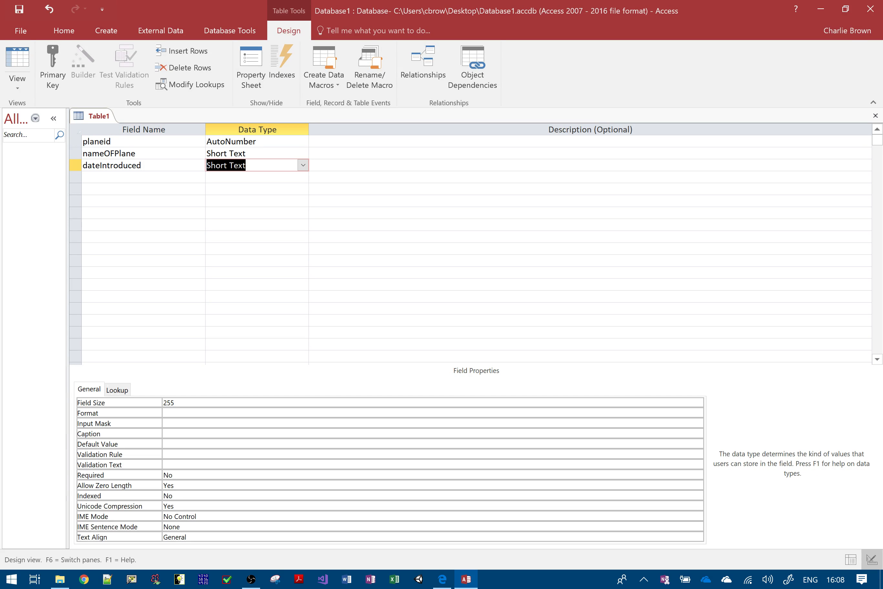
type("date/Time")
key("Tab")
key("Tab")
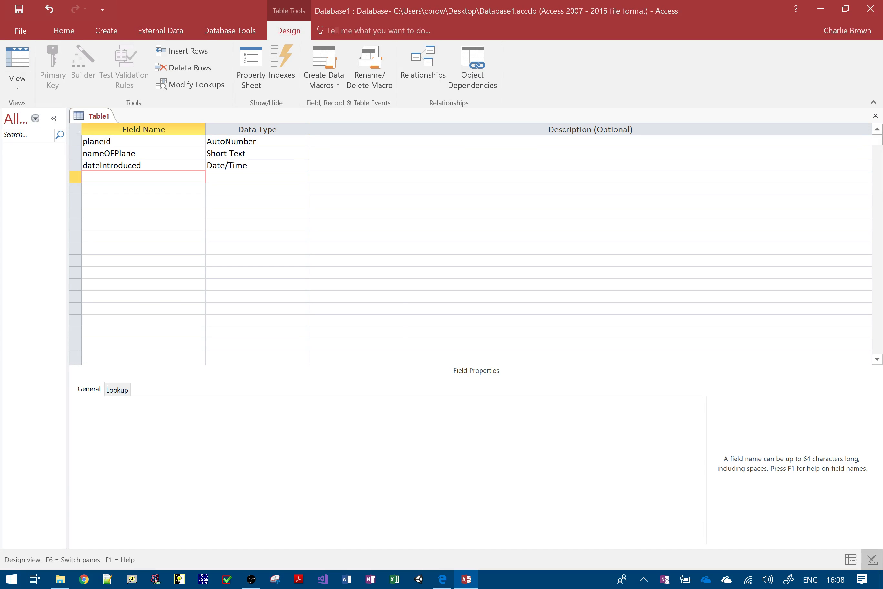
Add a numberOfPassengers field with the Number data type, and make planeid the table's primary key.
type("numberOfPassengers")
key("Tab")
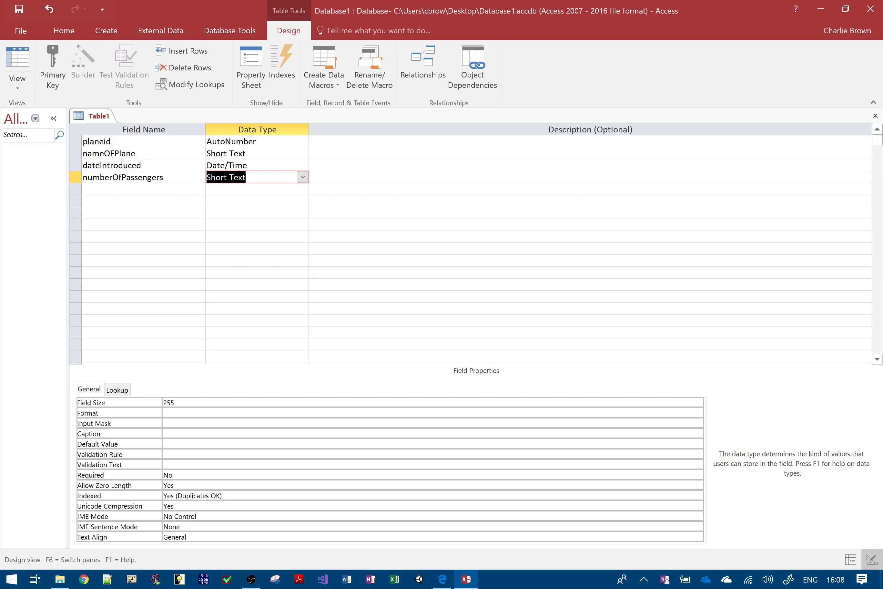
type("number")
key("Tab")
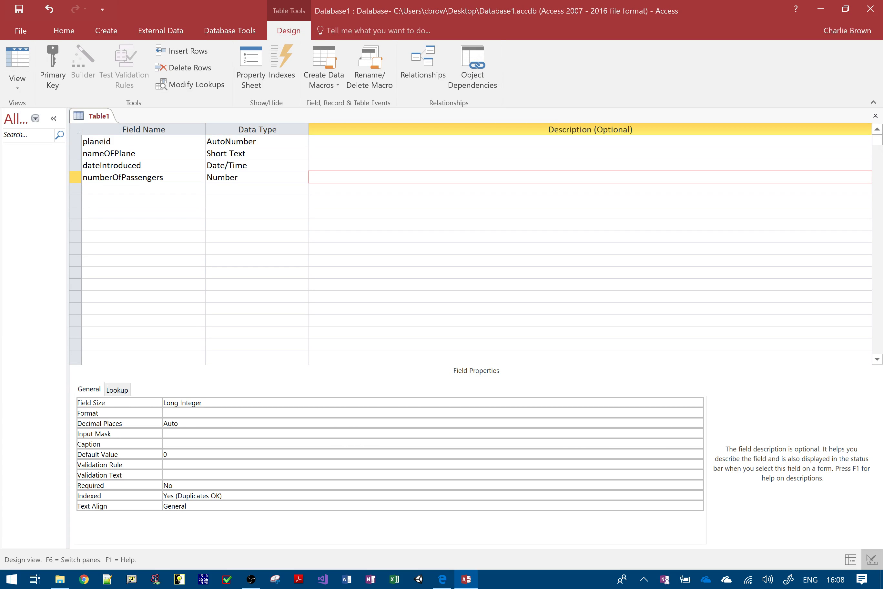
left_click(111, 142)
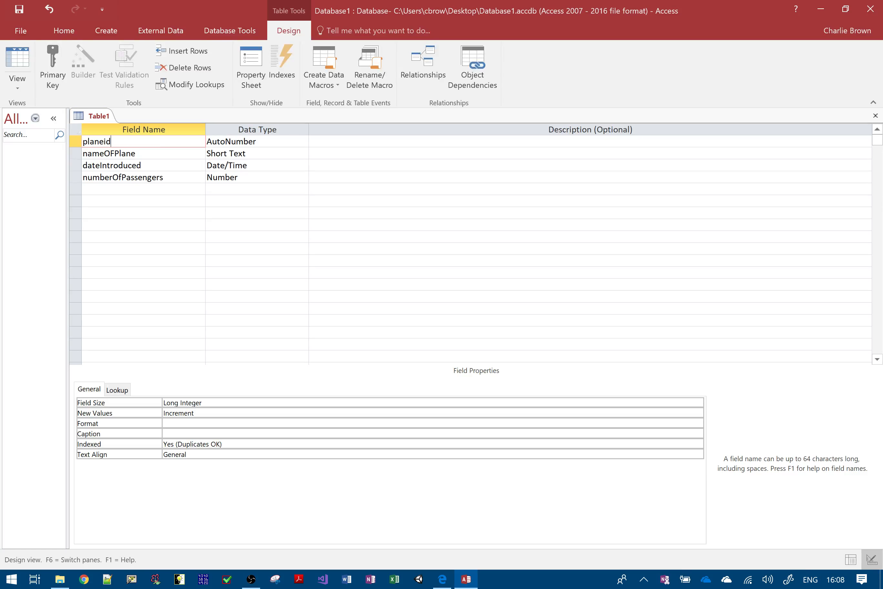
left_click(52, 62)
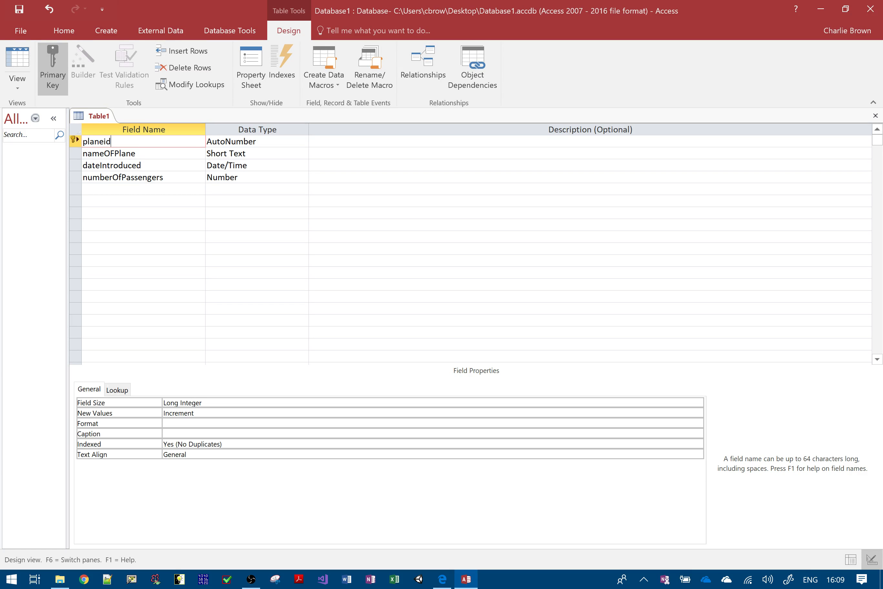
Save the table under the name tblPlane and close it.
left_click(142, 166)
left_click(19, 9)
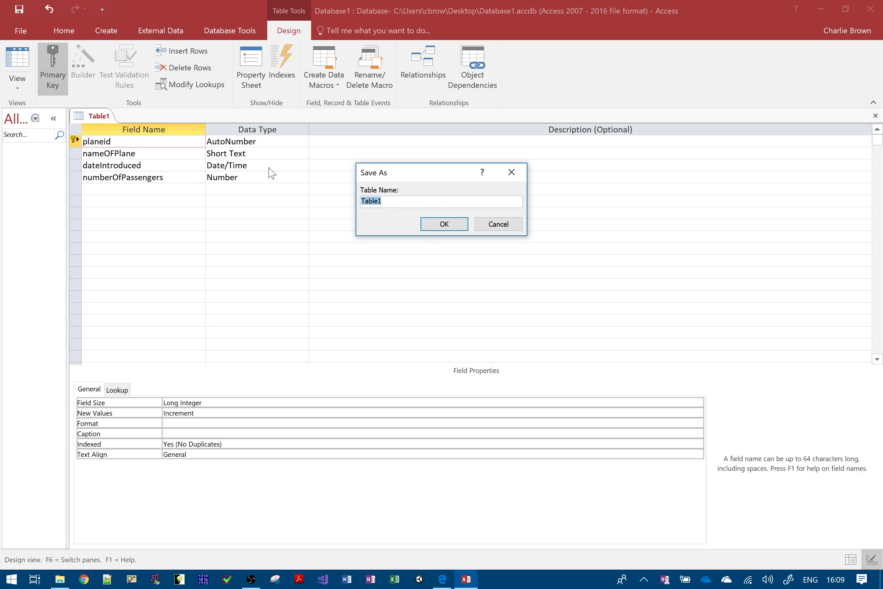
type("tblPla")
key("BackSpace")
key("BackSpace")
type("lane")
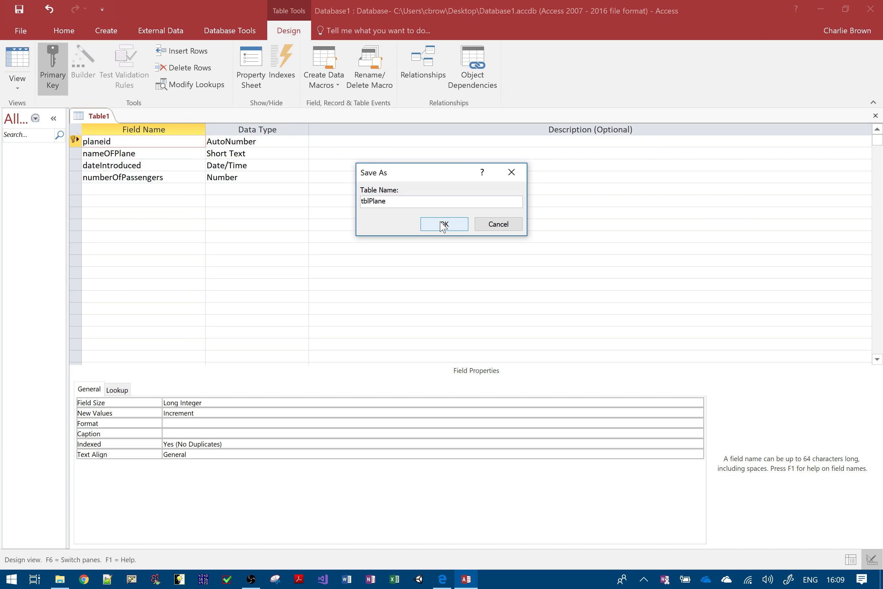
left_click(444, 223)
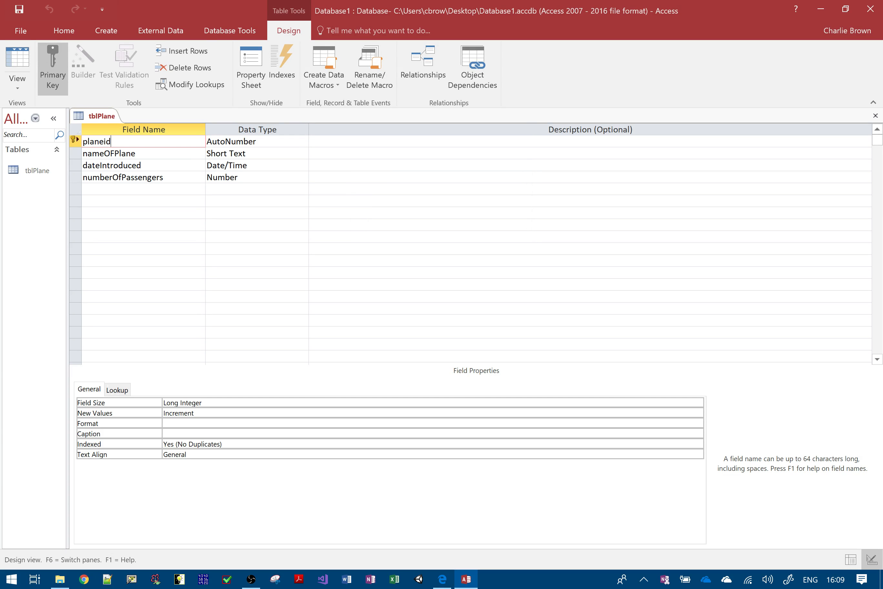
left_click(876, 115)
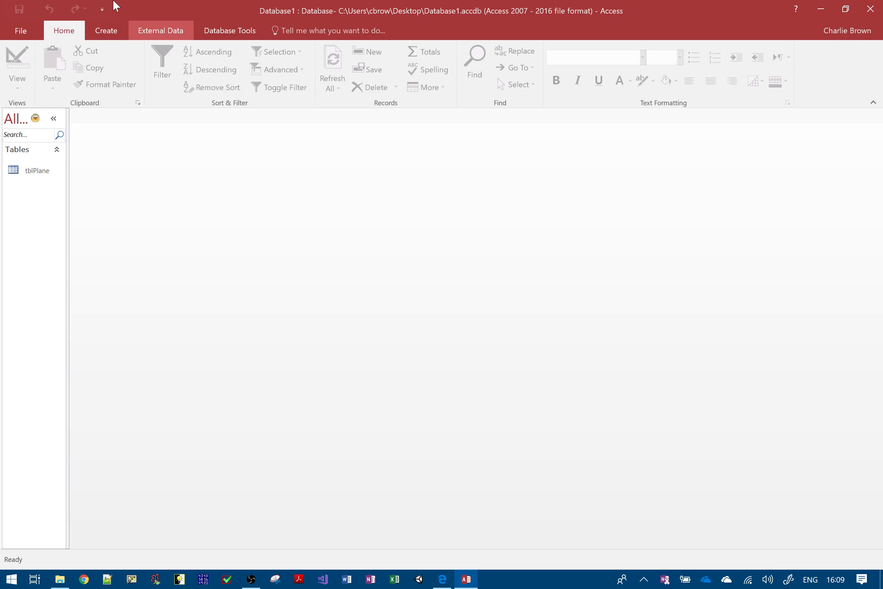
Start a second table in Design view and add a flightID field with the AutoNumber data type.
left_click(108, 34)
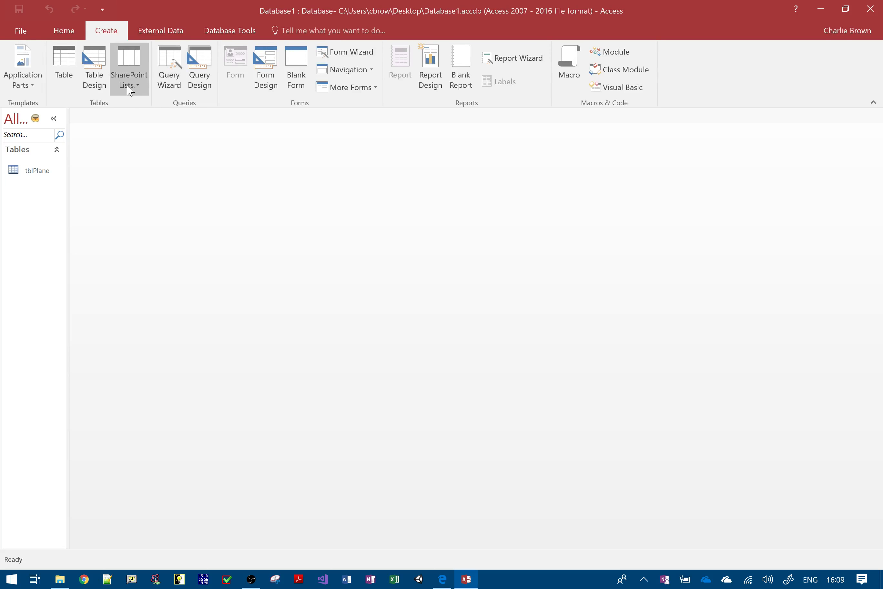
left_click(88, 70)
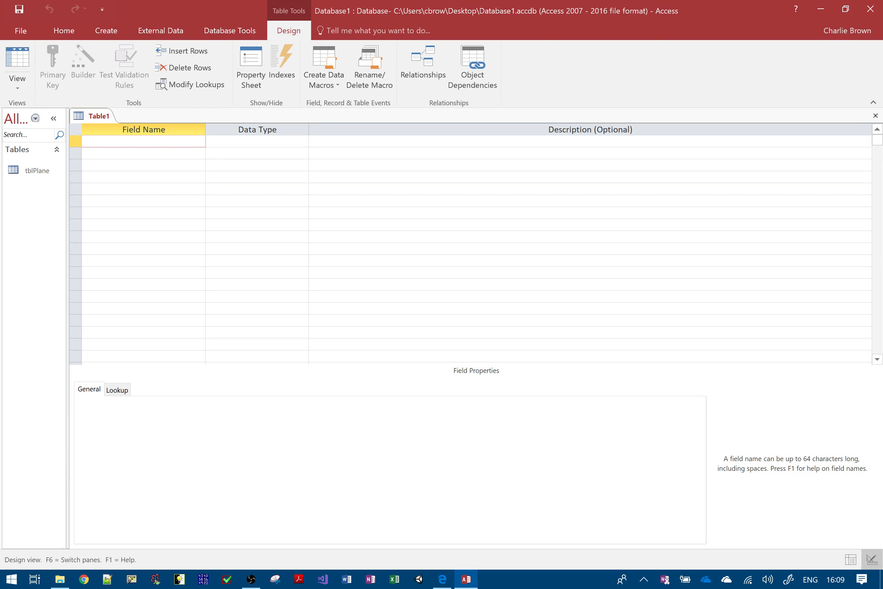
type("flightID")
key("Tab")
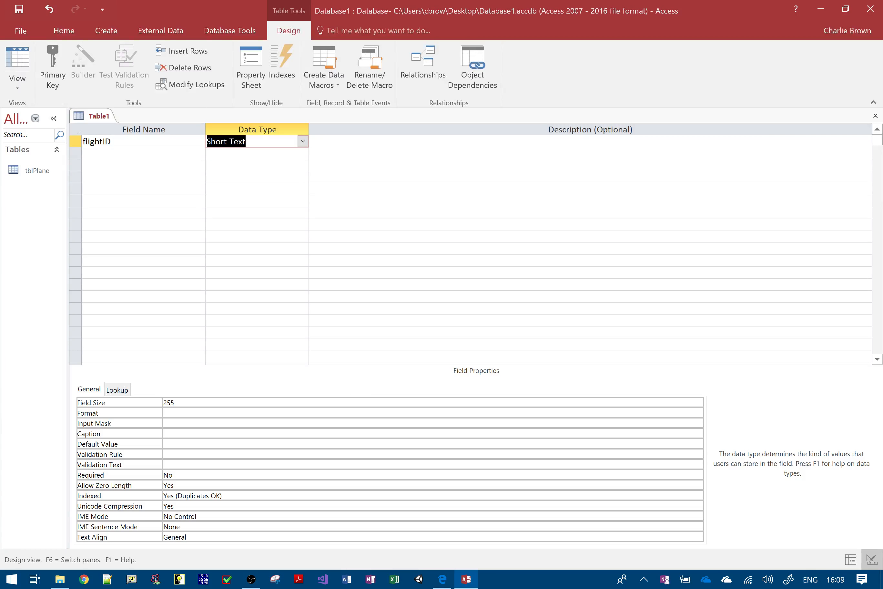
type("autoNumber")
key("Tab")
key("Tab")
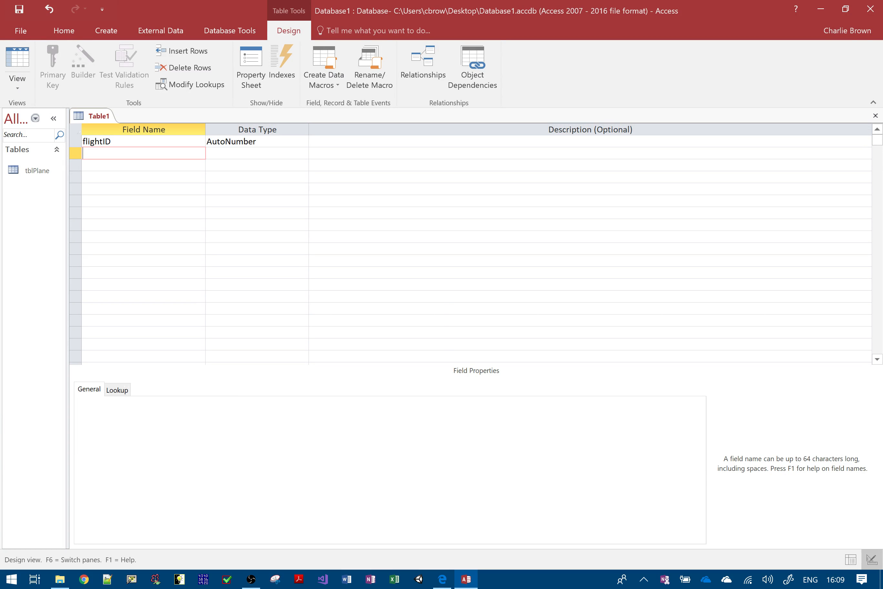
Add a dateOfFlight field below flightID with the Date/Time data type.
type("dateOfFlight")
key("Tab")
type("date")
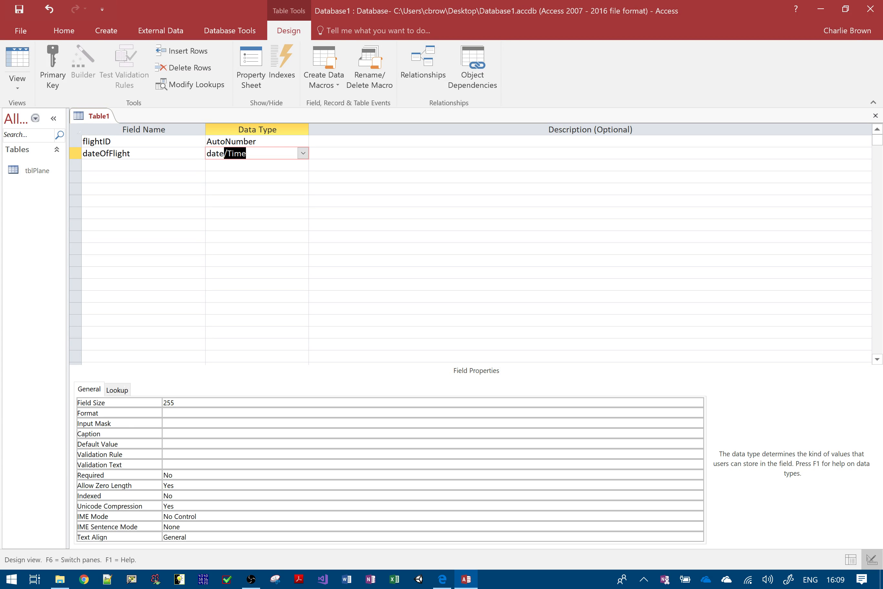
key("Tab")
key("Tab")
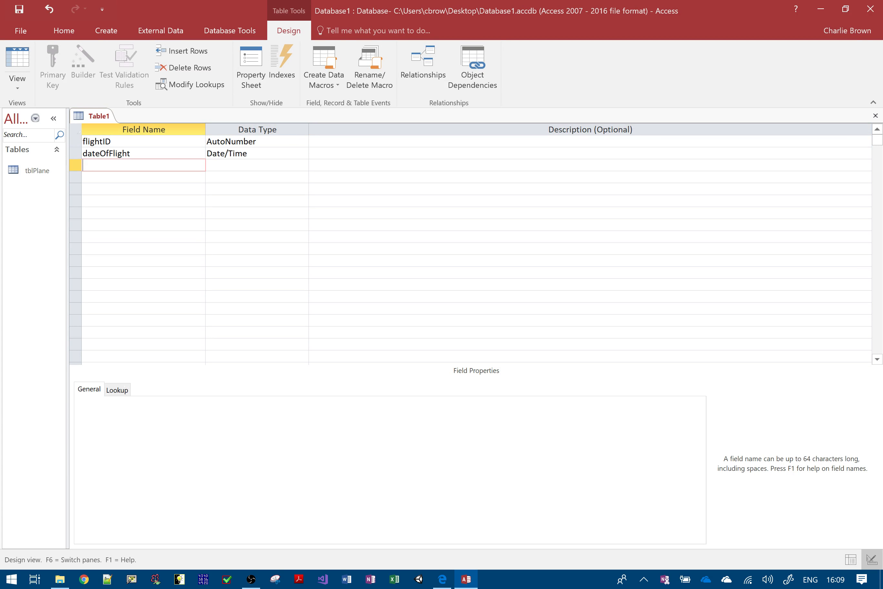
Add a planeID field below dateOfFlight with the Number data type to refer to the plane table.
type("planeID")
key("Tab")
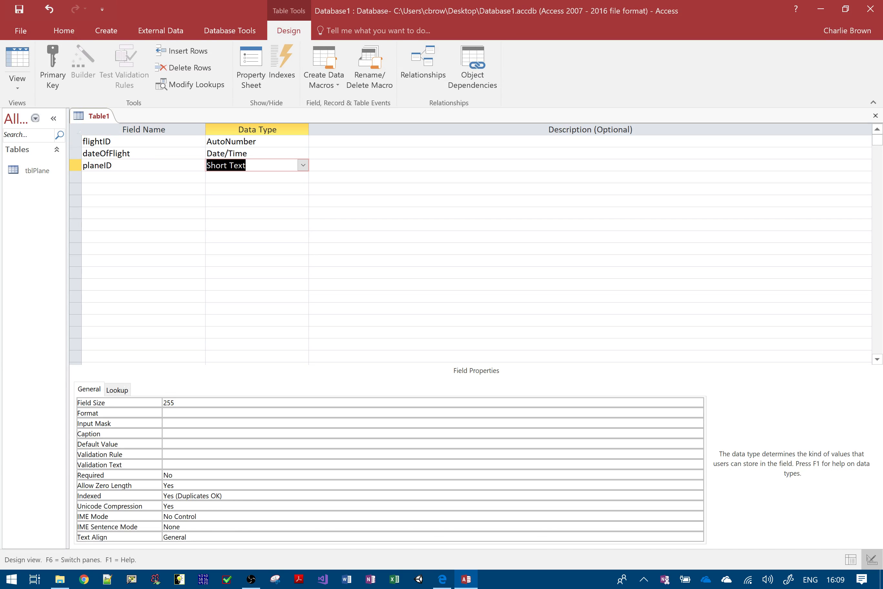
type("number")
key("Tab")
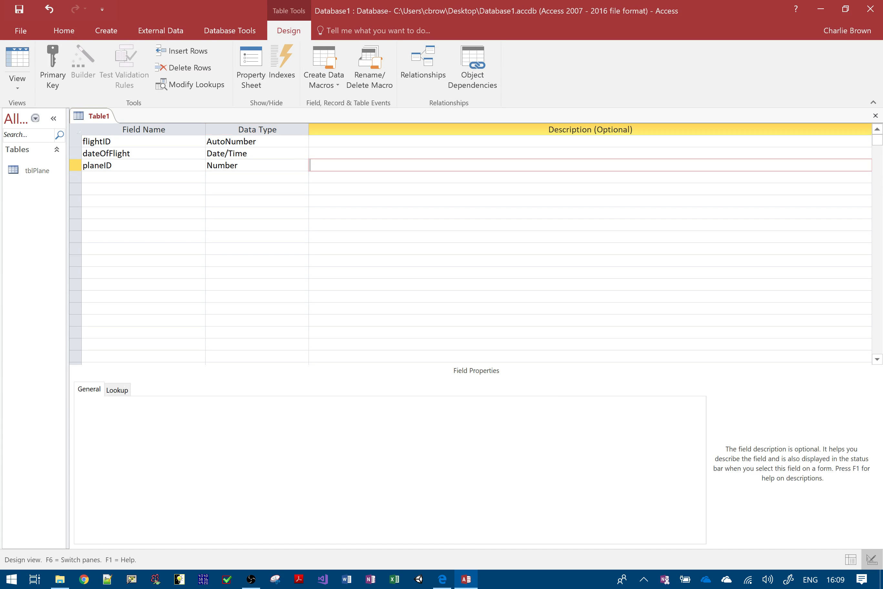
left_click(243, 165)
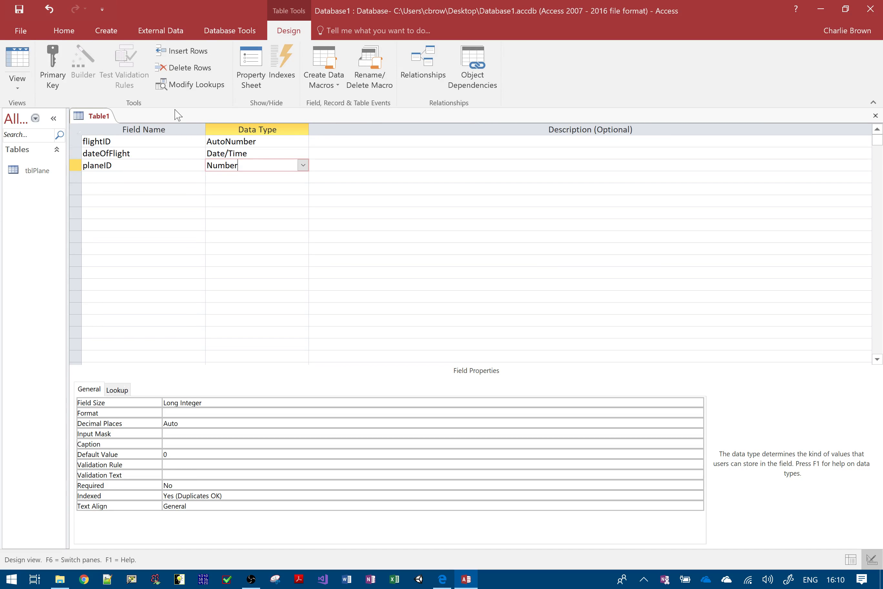
Save the table as tblFlight, declining an automatically created primary key, and make flightID the primary key.
left_click(19, 11)
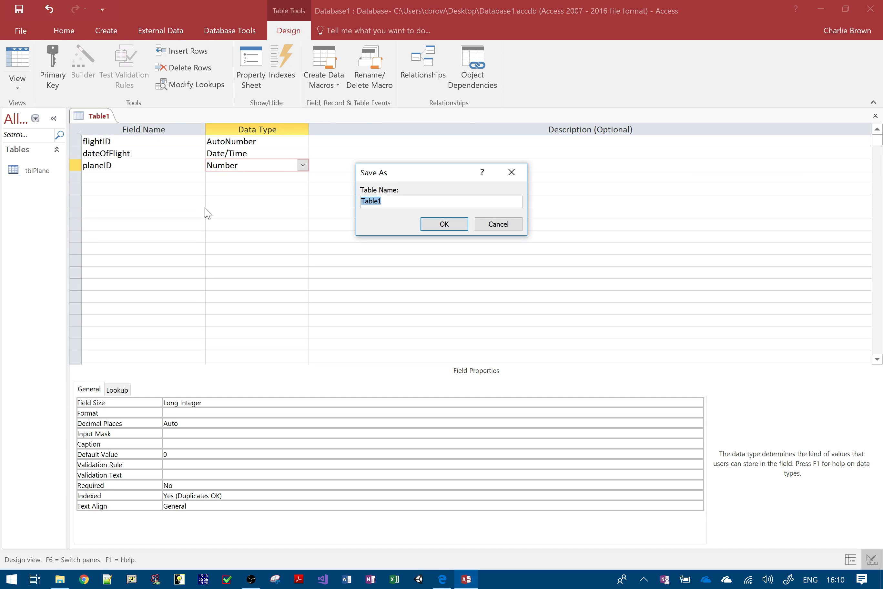
type("tblFlight")
left_click(433, 226)
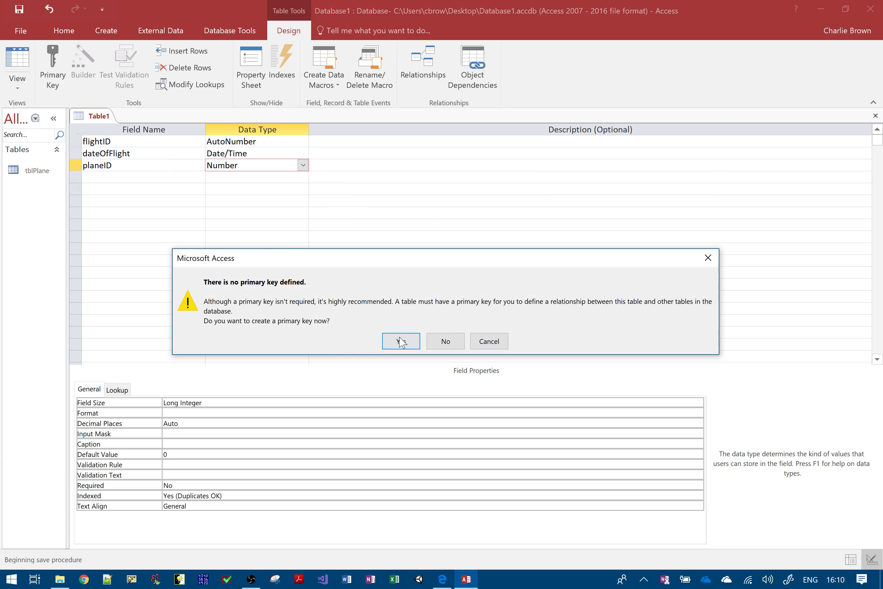
left_click(442, 345)
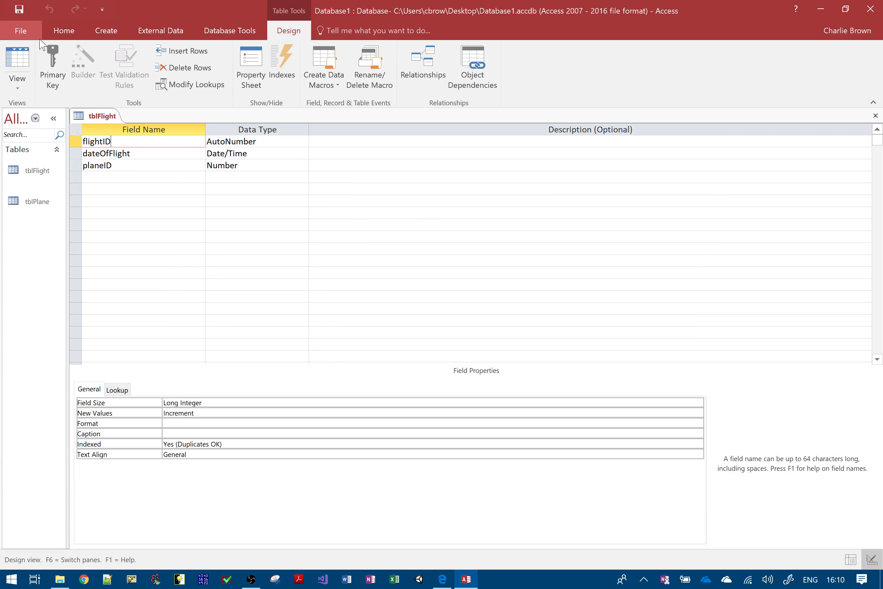
left_click(53, 66)
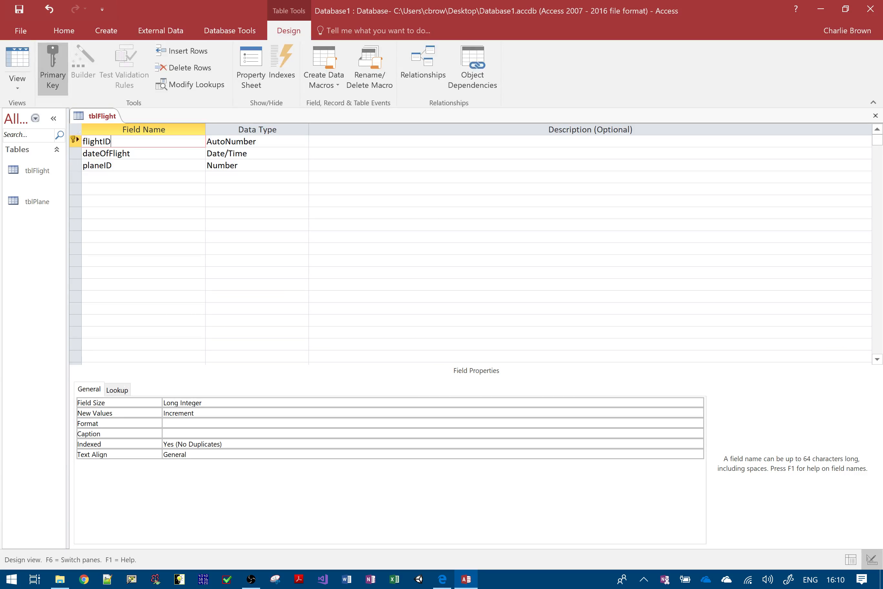
Close the tblFlight design, saving its changes, and open the database's Relationships window.
left_click(875, 118)
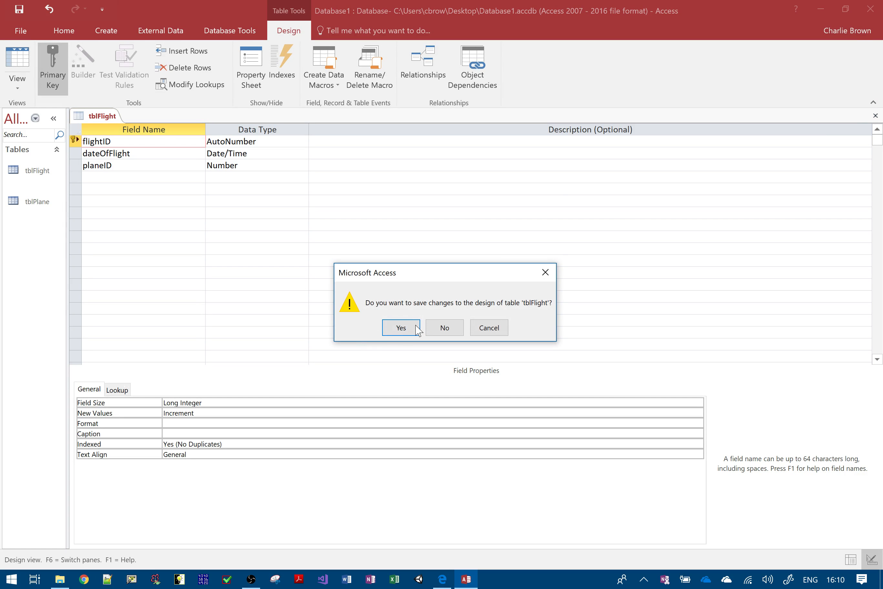
left_click(396, 331)
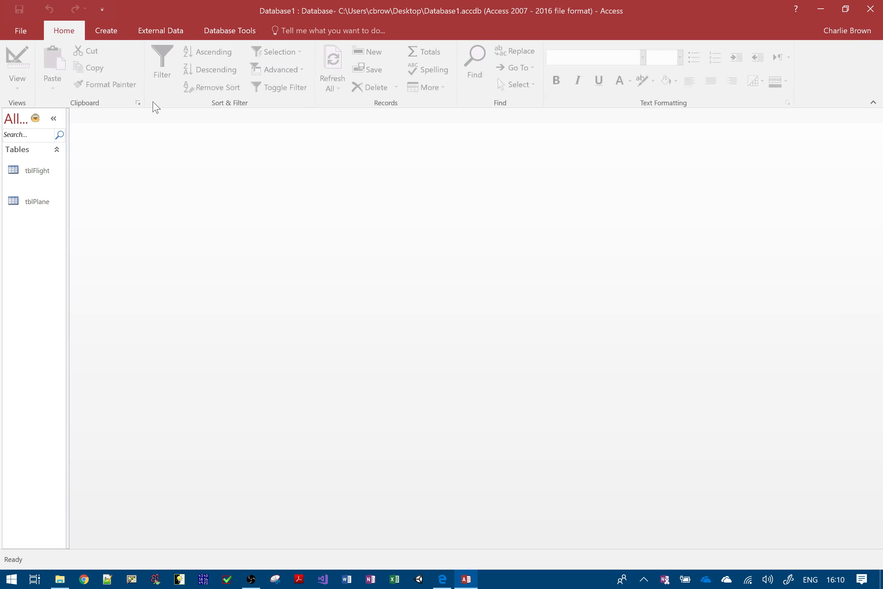
left_click(226, 31)
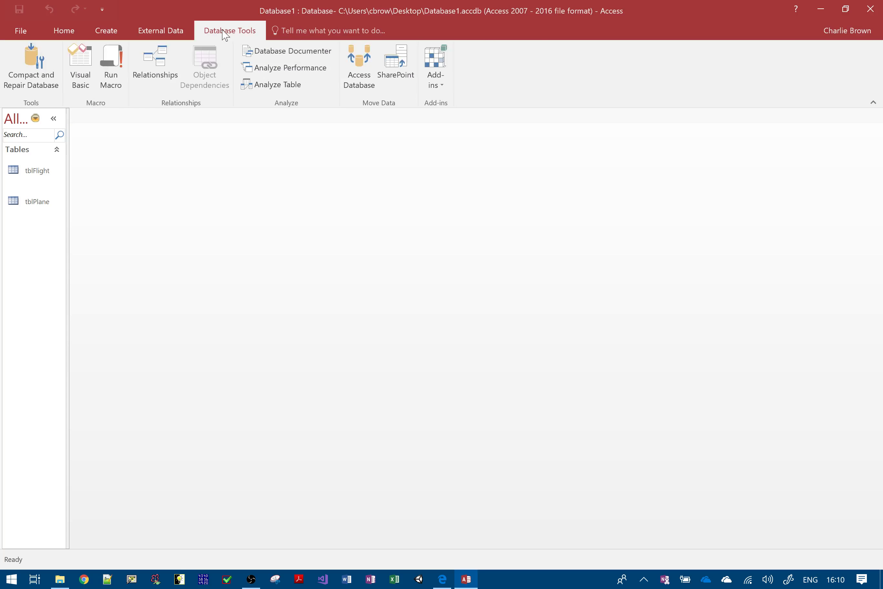
left_click(166, 63)
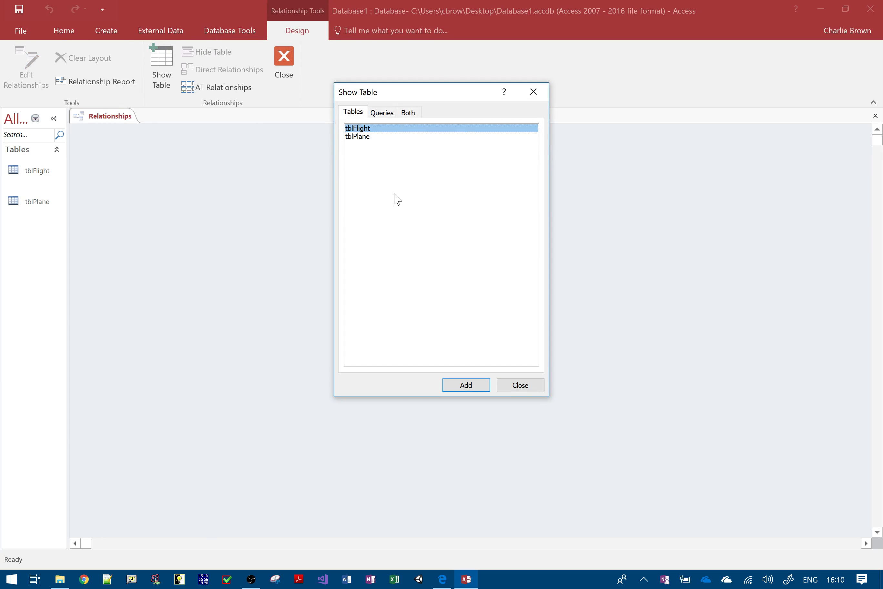
Add tblFlight and tblPlane to the relationships layout and move tblPlane farther to the right of tblFlight.
key("Down")
key("shift+Up")
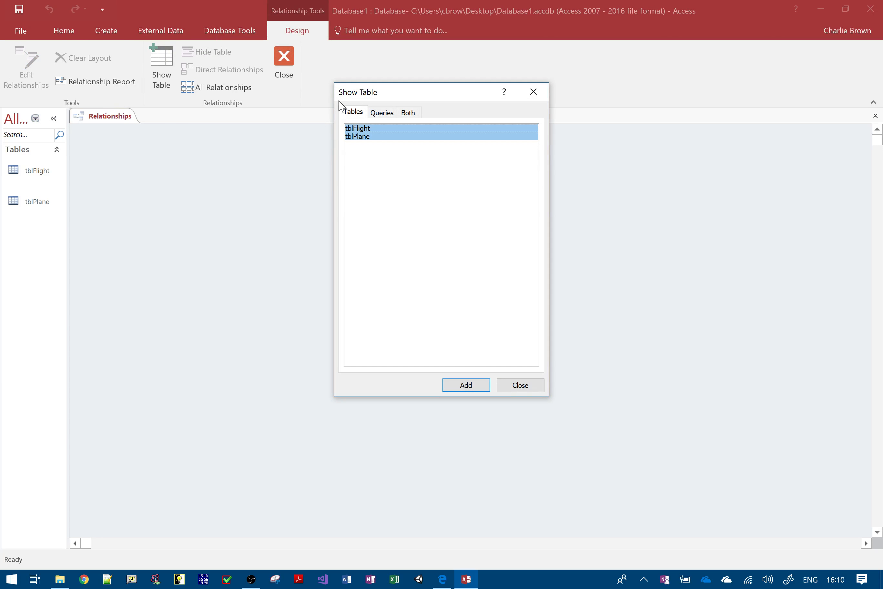
left_click(456, 381)
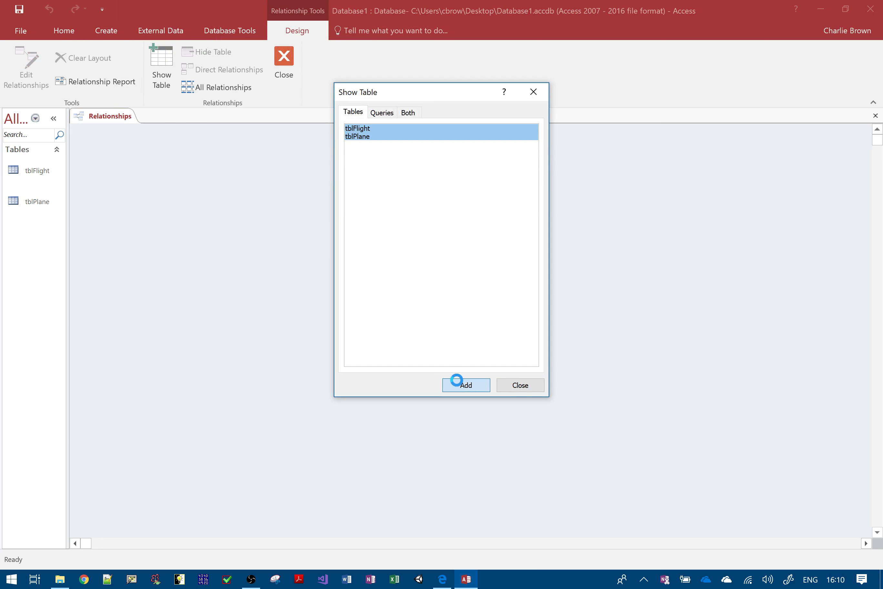
left_click(526, 99)
left_click_drag(275, 137, 438, 130)
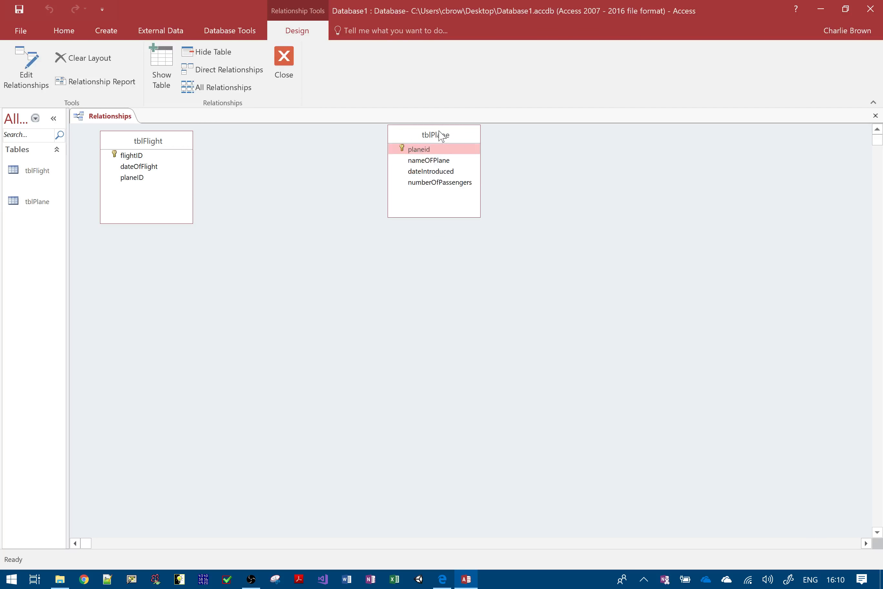
Create a one-to-many relationship from planeid in tblPlane to planeID in tblFlight, with Enforce Referential Integrity enabled.
left_click(138, 157)
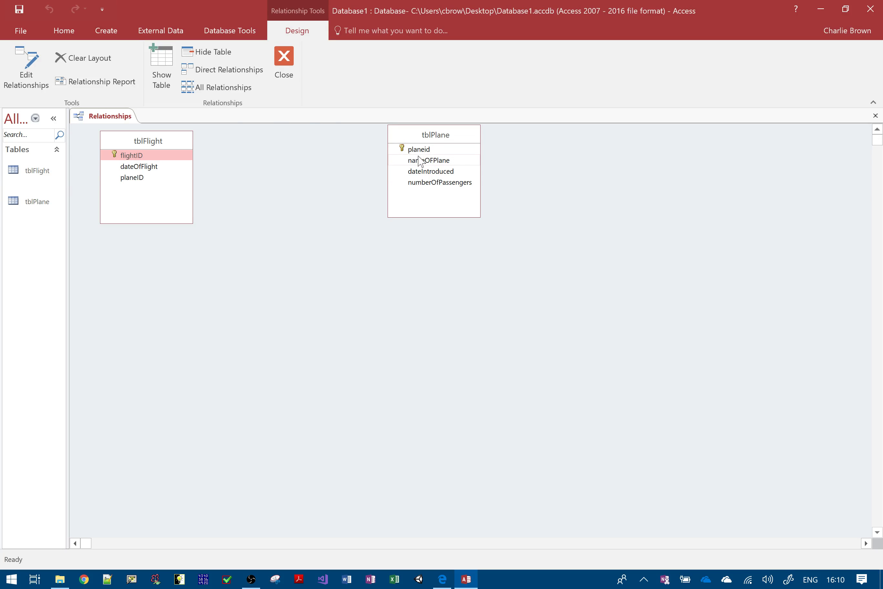
left_click(437, 150)
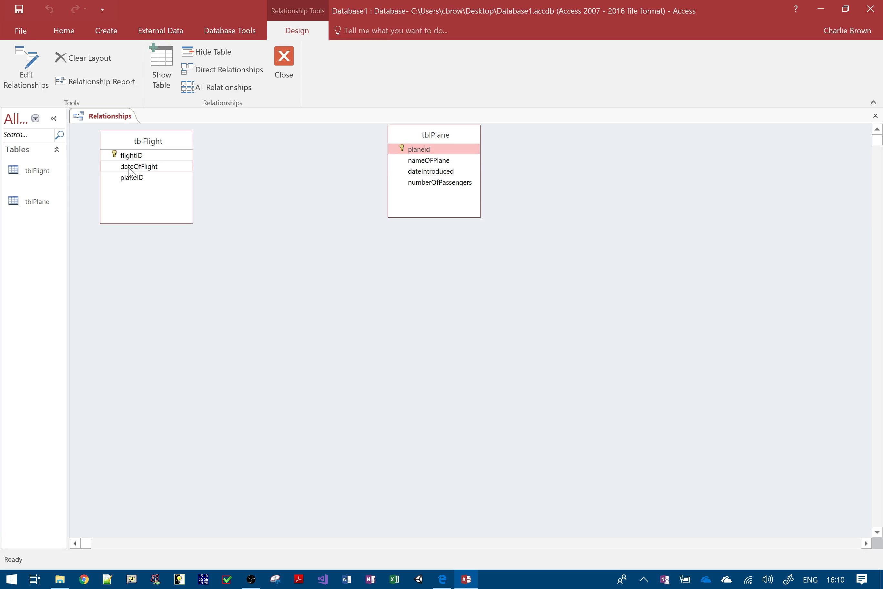
left_click(429, 149)
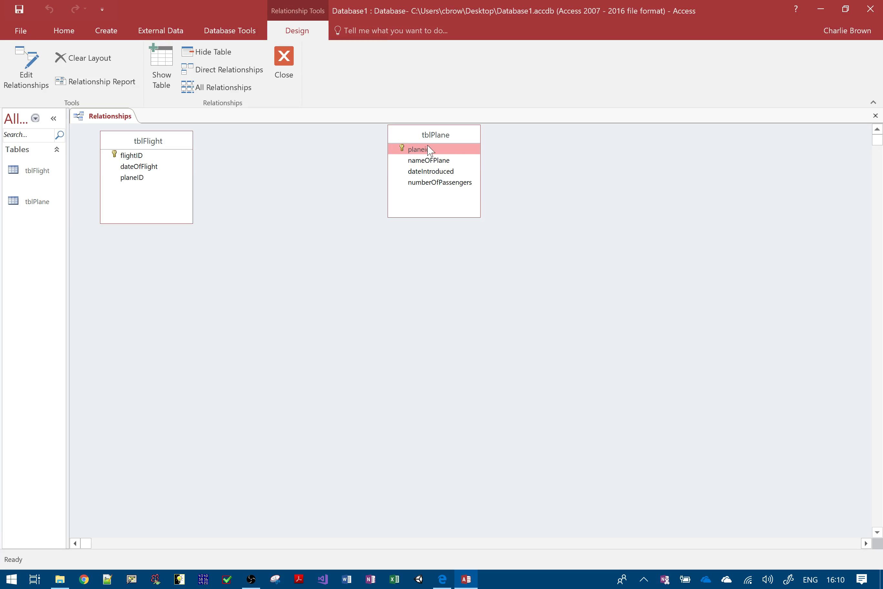
left_click(137, 178)
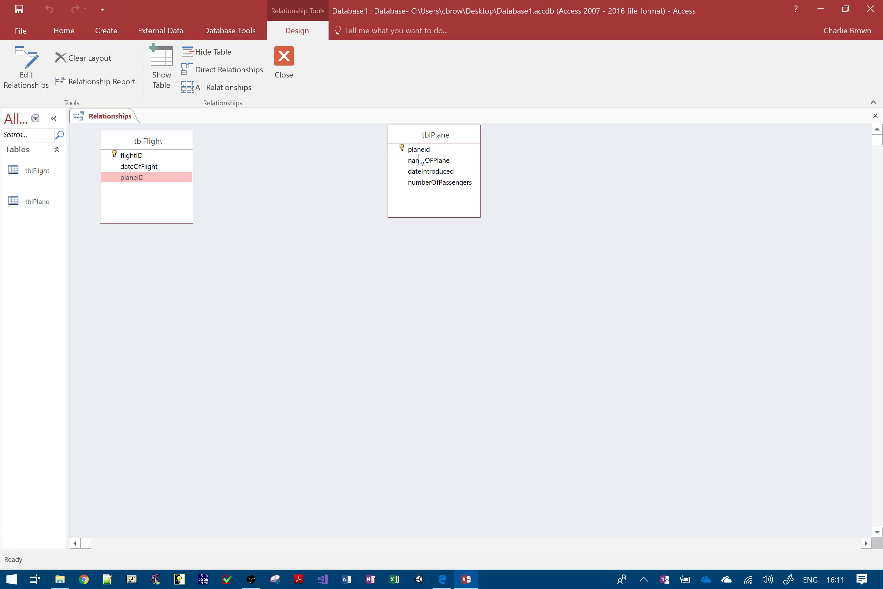
left_click_drag(423, 156, 140, 184)
left_click(397, 230)
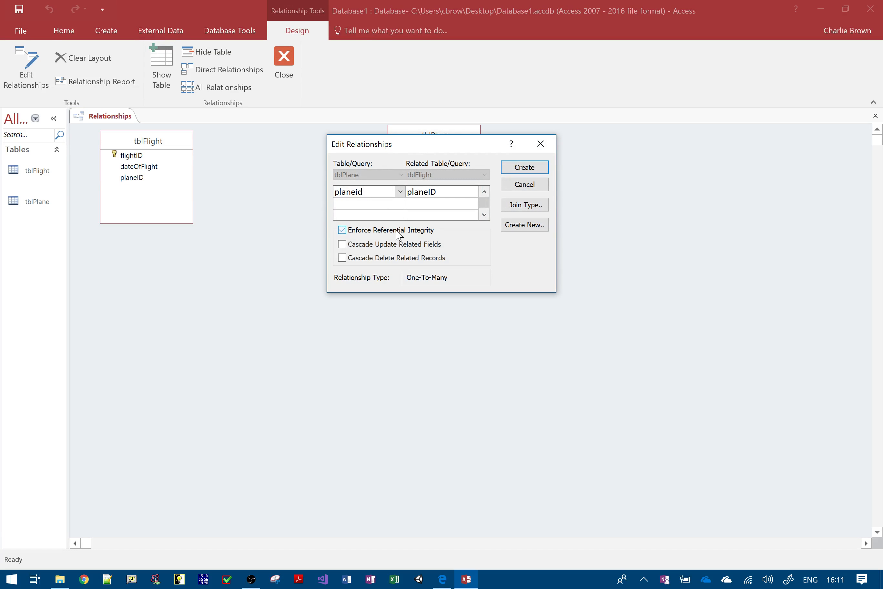
left_click(514, 171)
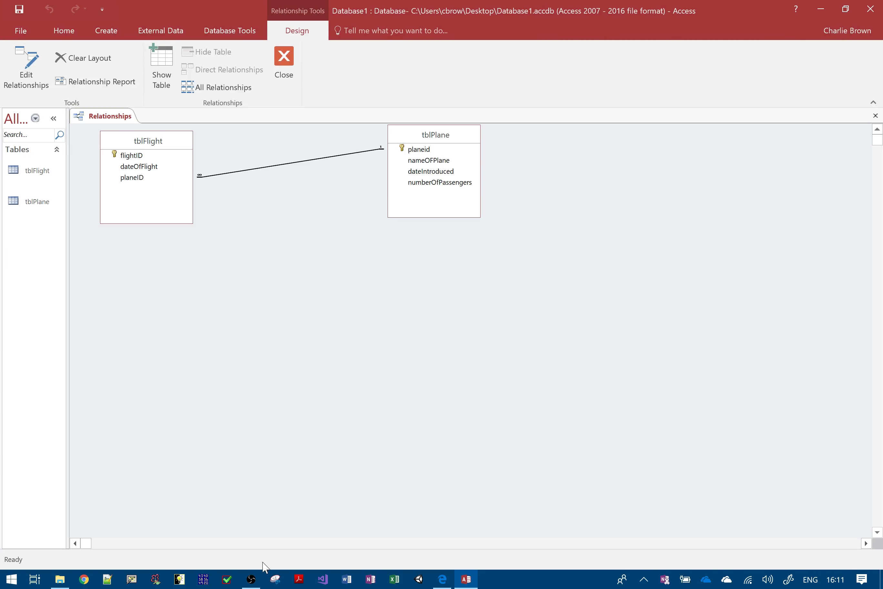
left_click(251, 579)
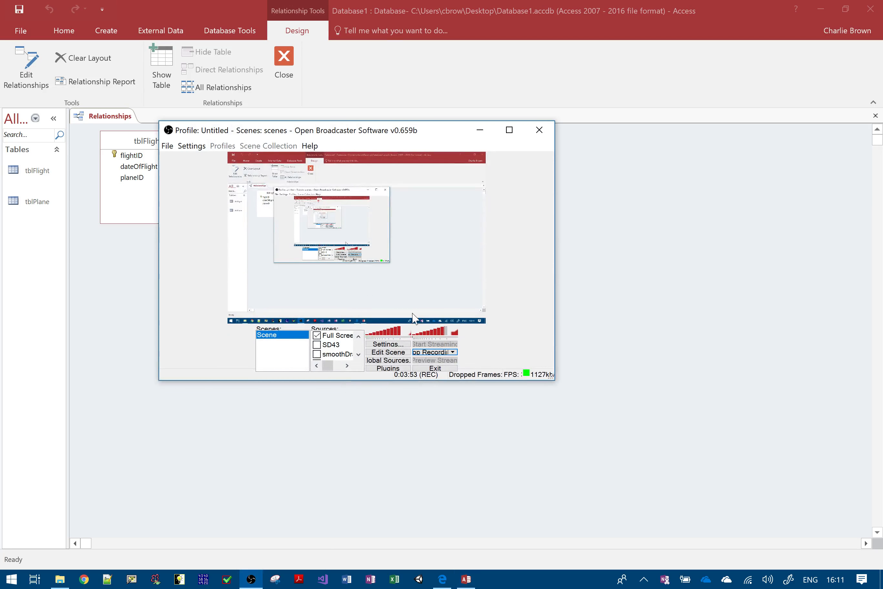